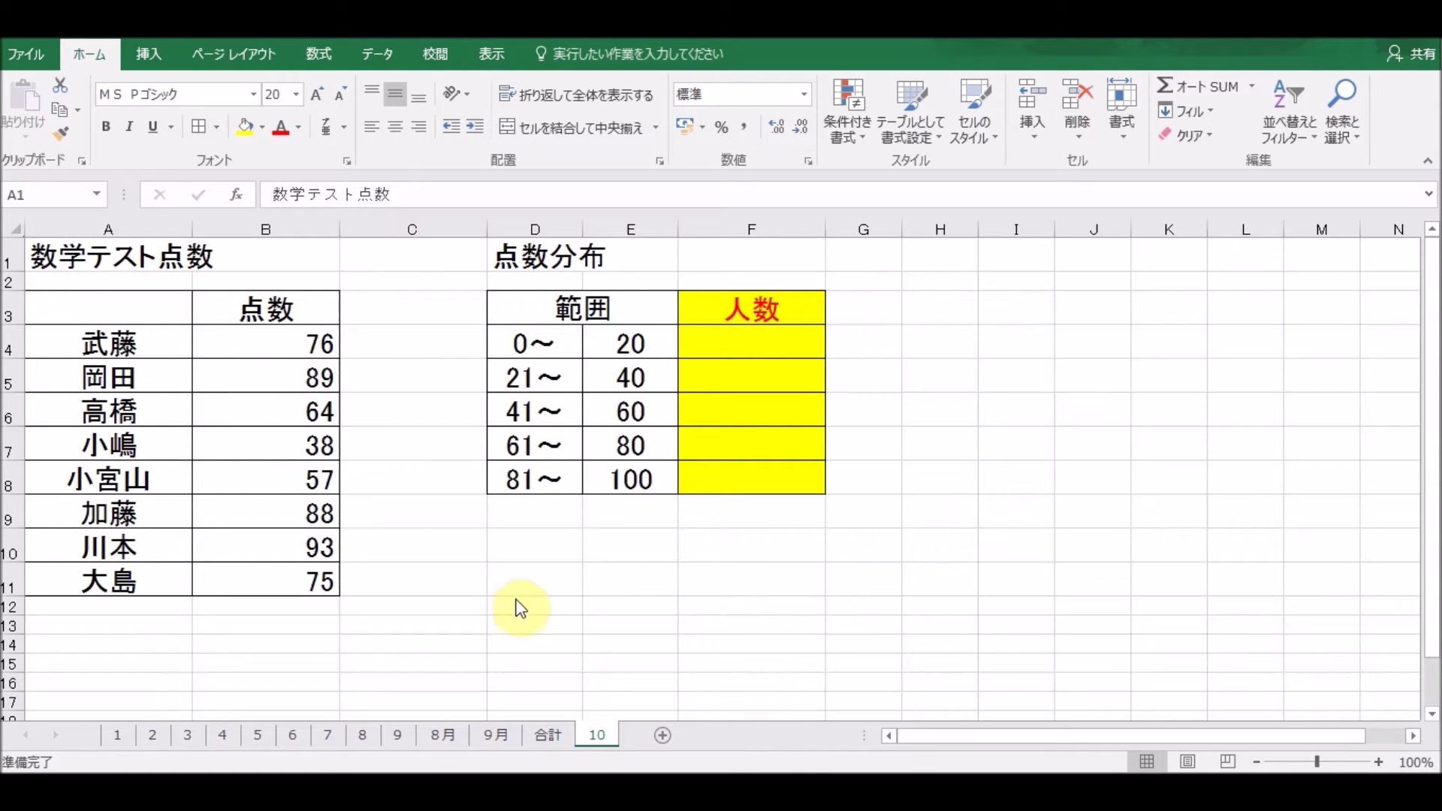
Step: Look over the scores A4:B11 and the 0～20 and 21～40 rows of the 点数分布 table
{"action": "left_click_drag", "start_coordinate": [124, 345], "coordinate": [267, 570]}
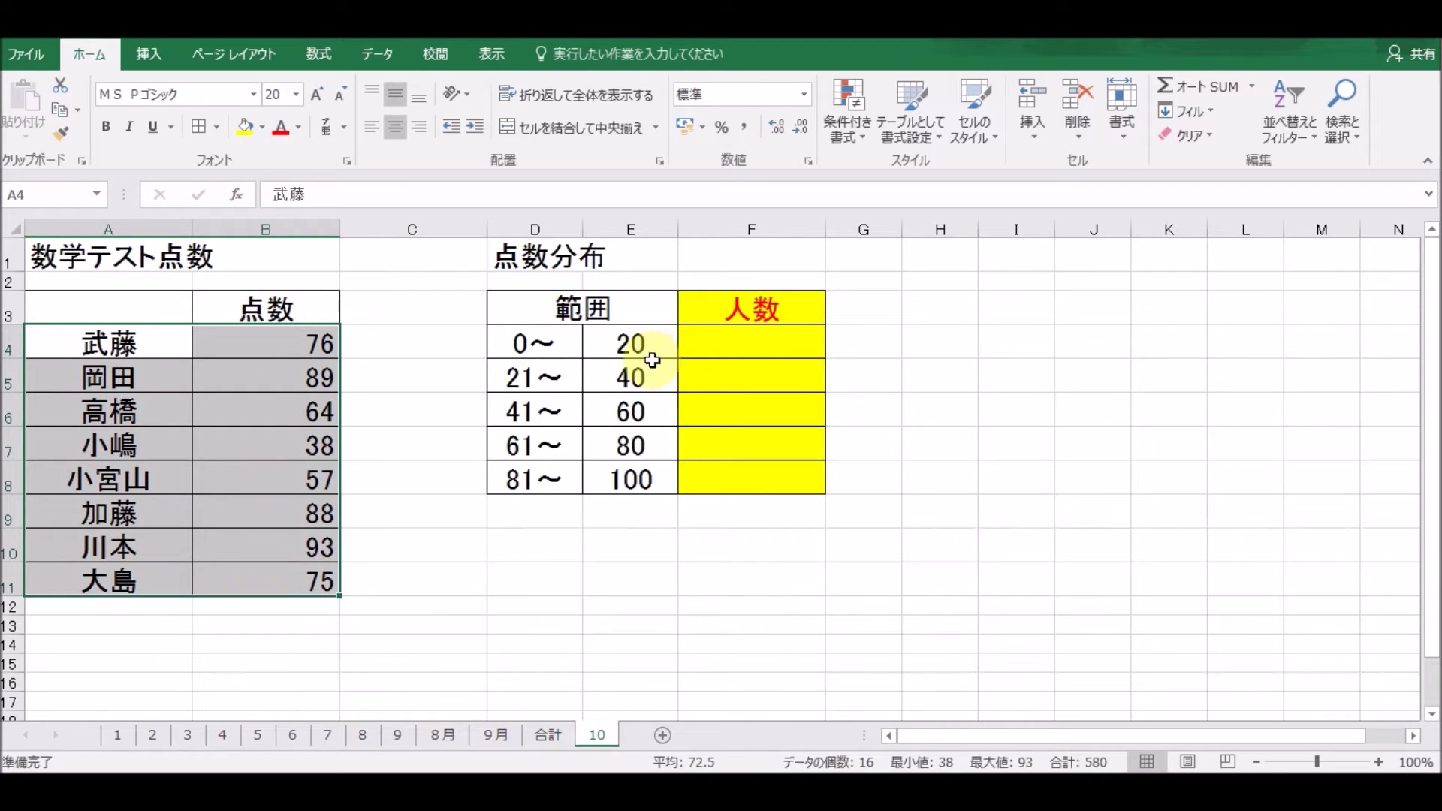
{"action": "left_click", "coordinate": [516, 261]}
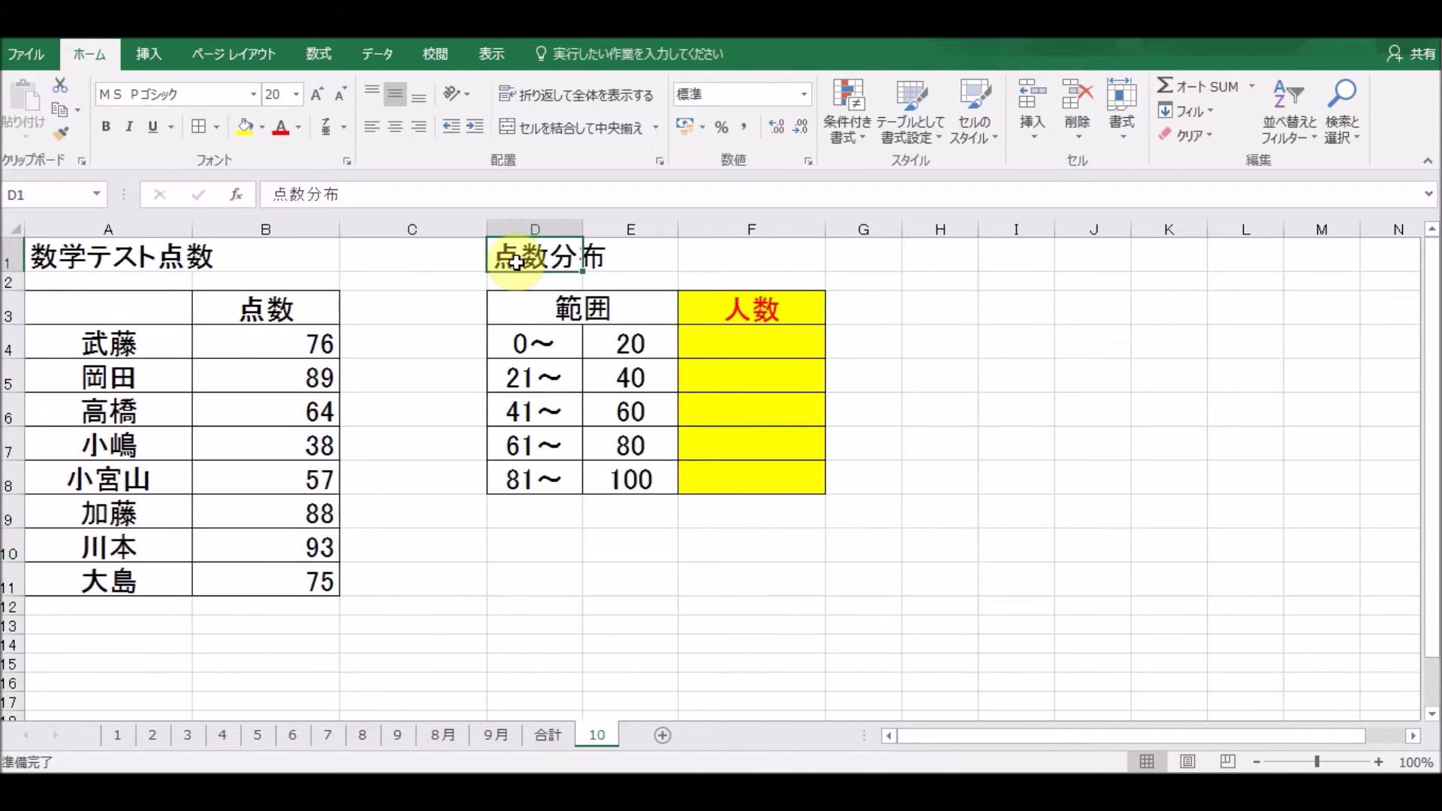
{"action": "left_click", "coordinate": [529, 344]}
{"action": "left_click", "coordinate": [638, 344]}
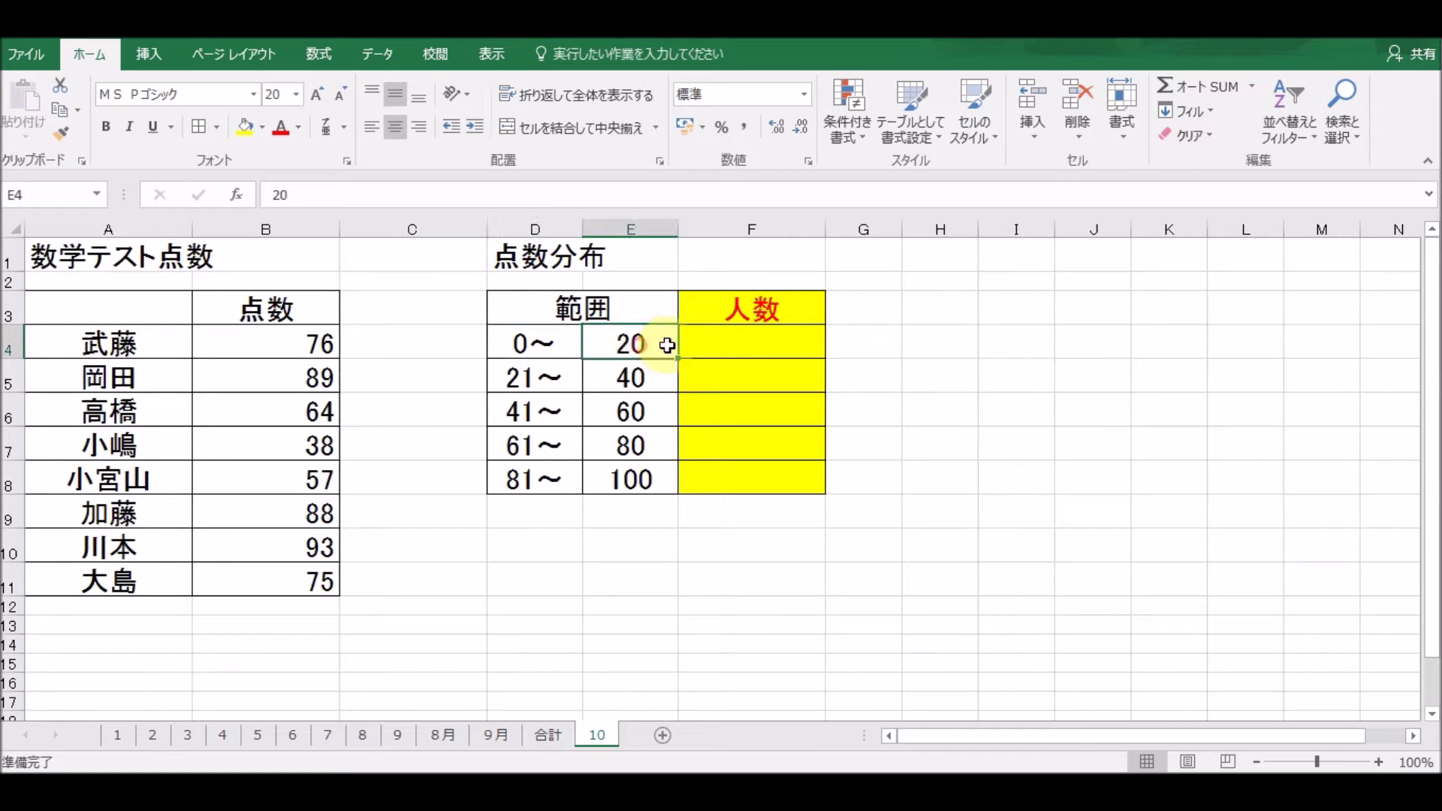
{"action": "left_click", "coordinate": [803, 343]}
{"action": "left_click", "coordinate": [543, 388]}
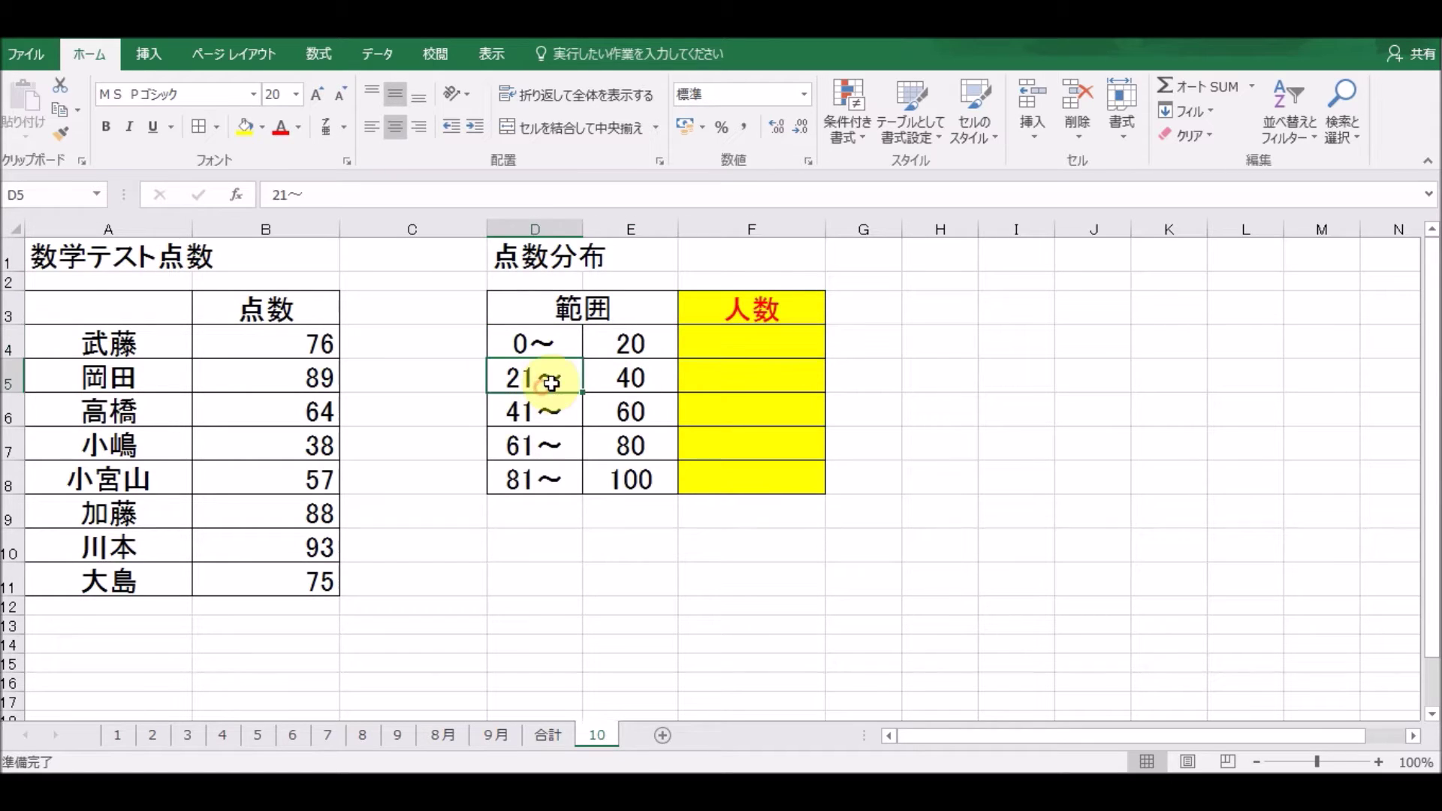
{"action": "left_click", "coordinate": [631, 377]}
{"action": "left_click", "coordinate": [772, 379]}
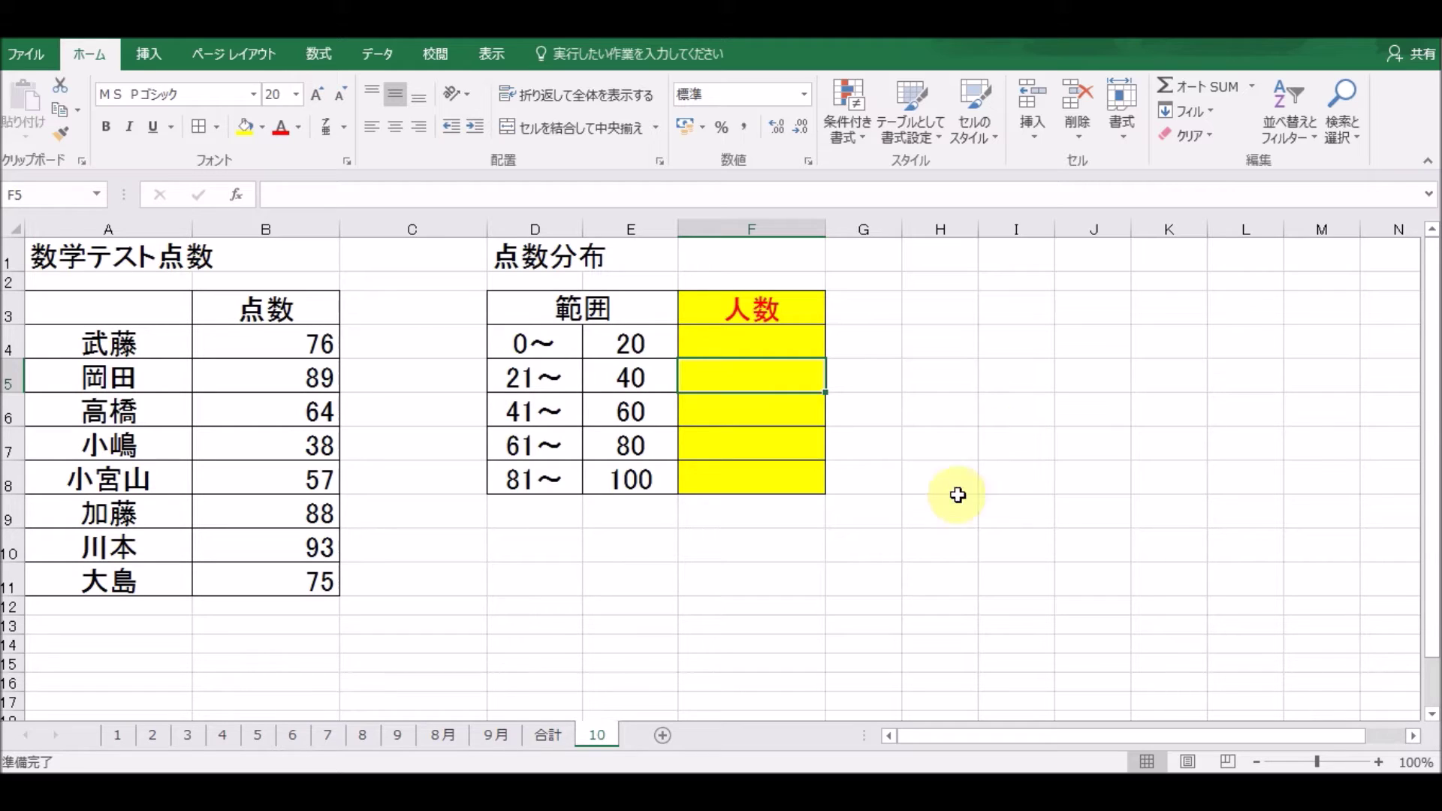
Step: Select the five count cells F4:F8 in the 人数 column
{"action": "left_click", "coordinate": [783, 348]}
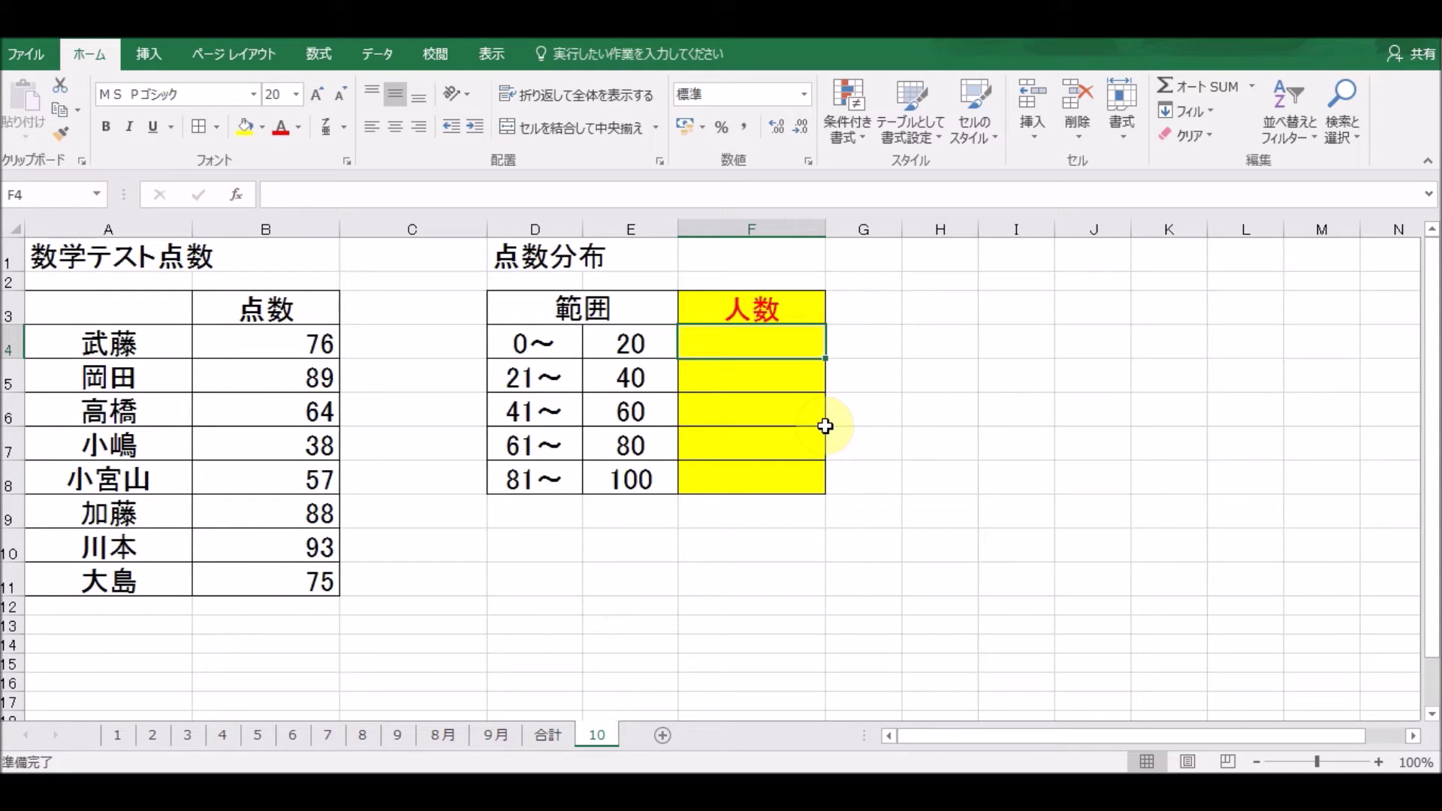
{"action": "left_click_drag", "start_coordinate": [754, 353], "coordinate": [746, 465]}
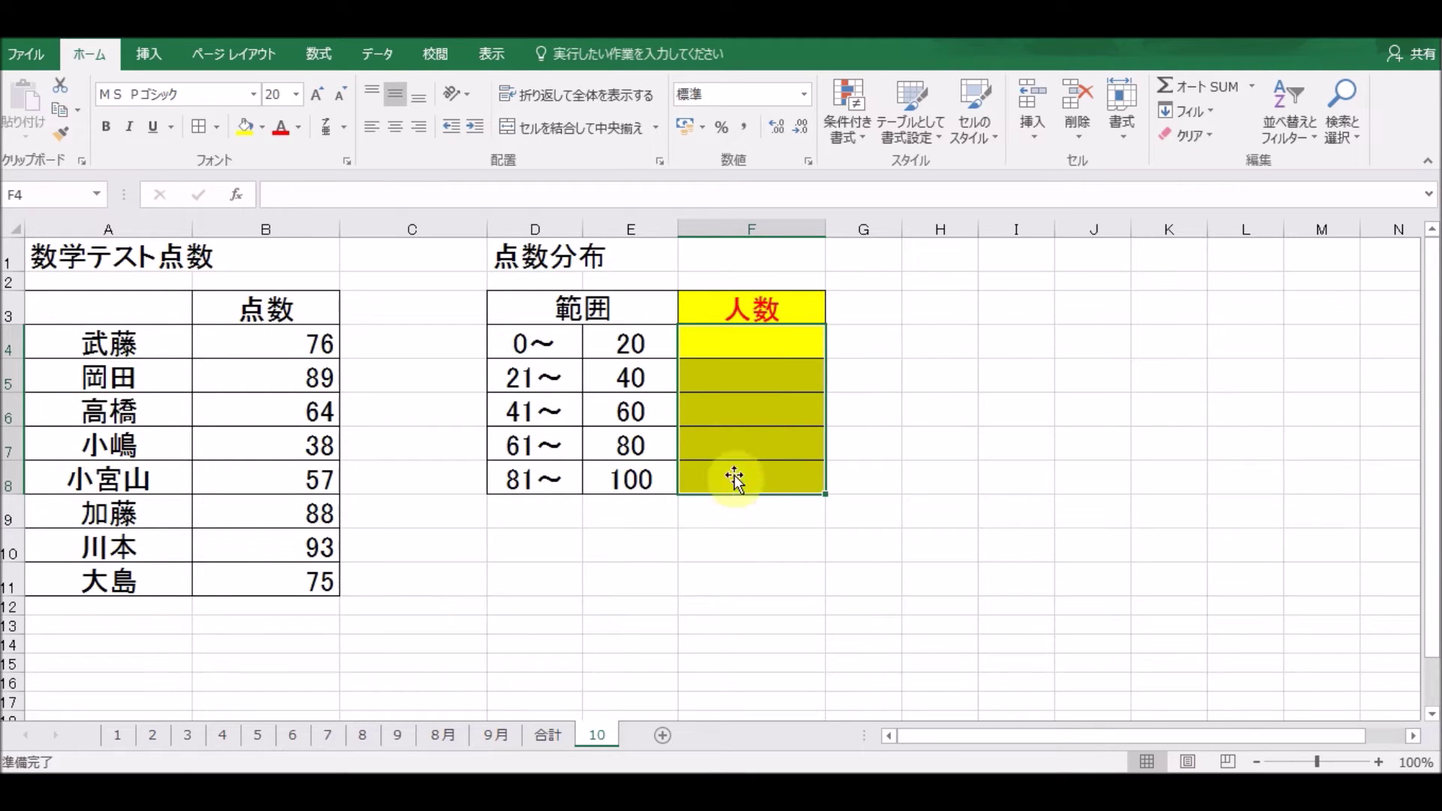
{"action": "left_click", "coordinate": [854, 379]}
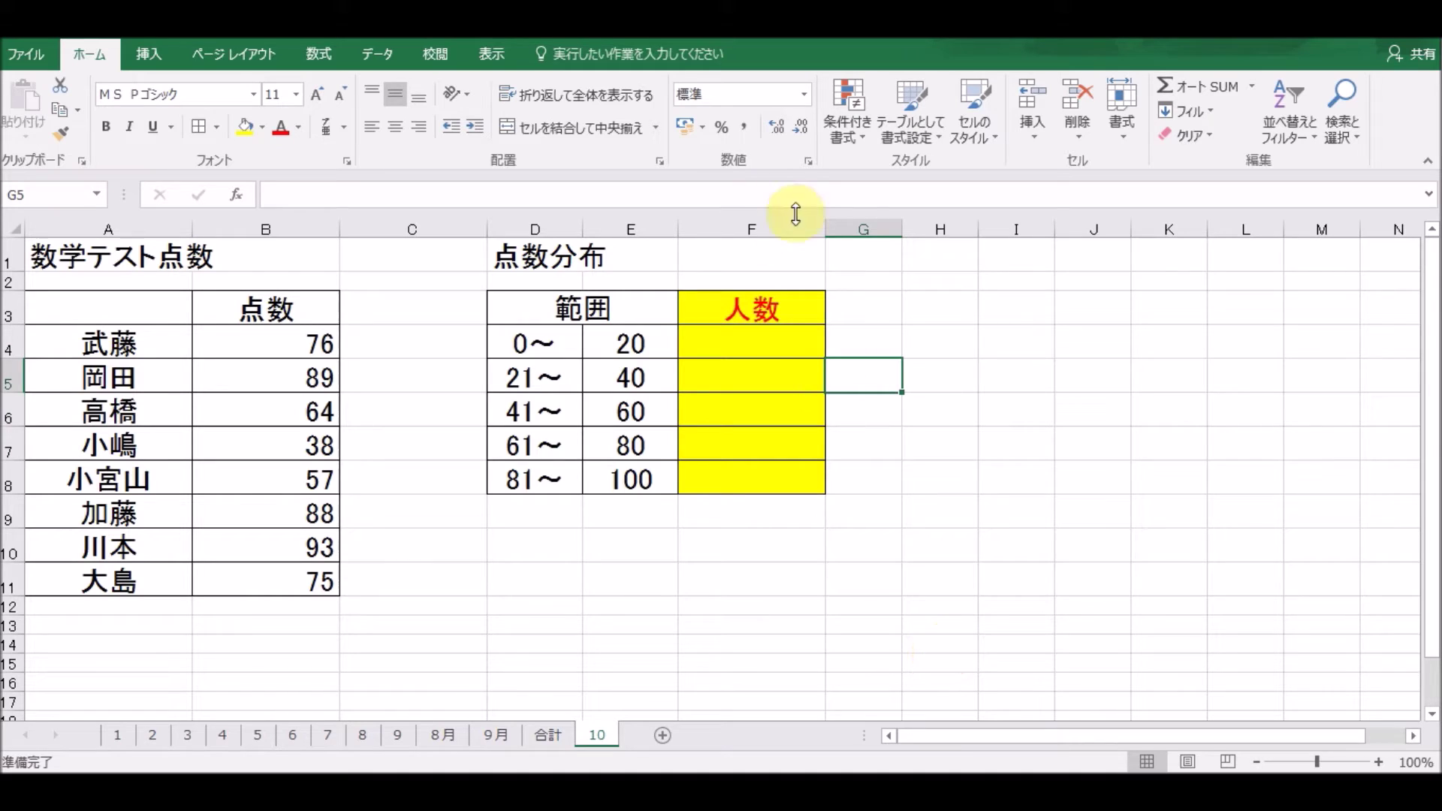
{"action": "left_click", "coordinate": [759, 336]}
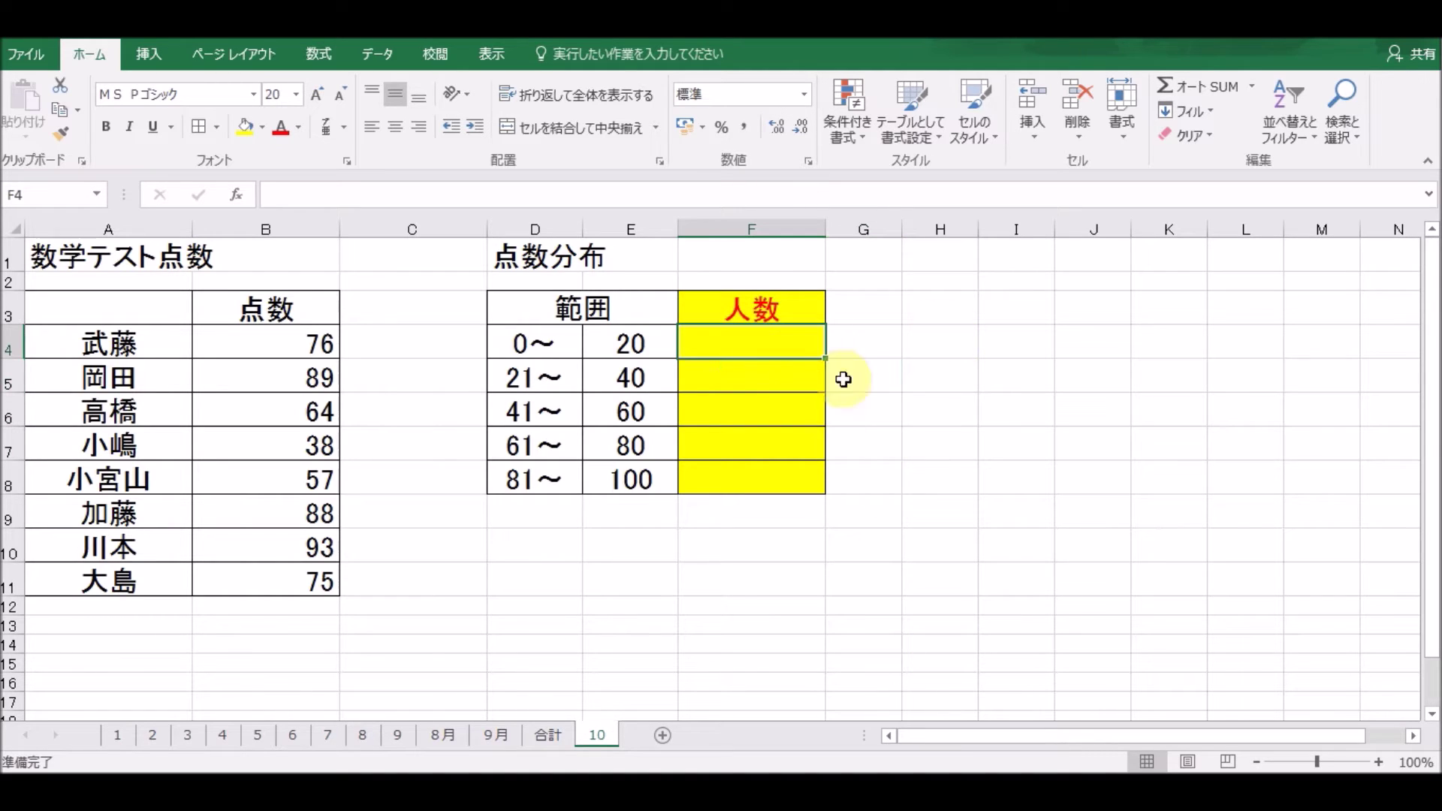
{"action": "left_click_drag", "start_coordinate": [760, 335], "coordinate": [753, 468]}
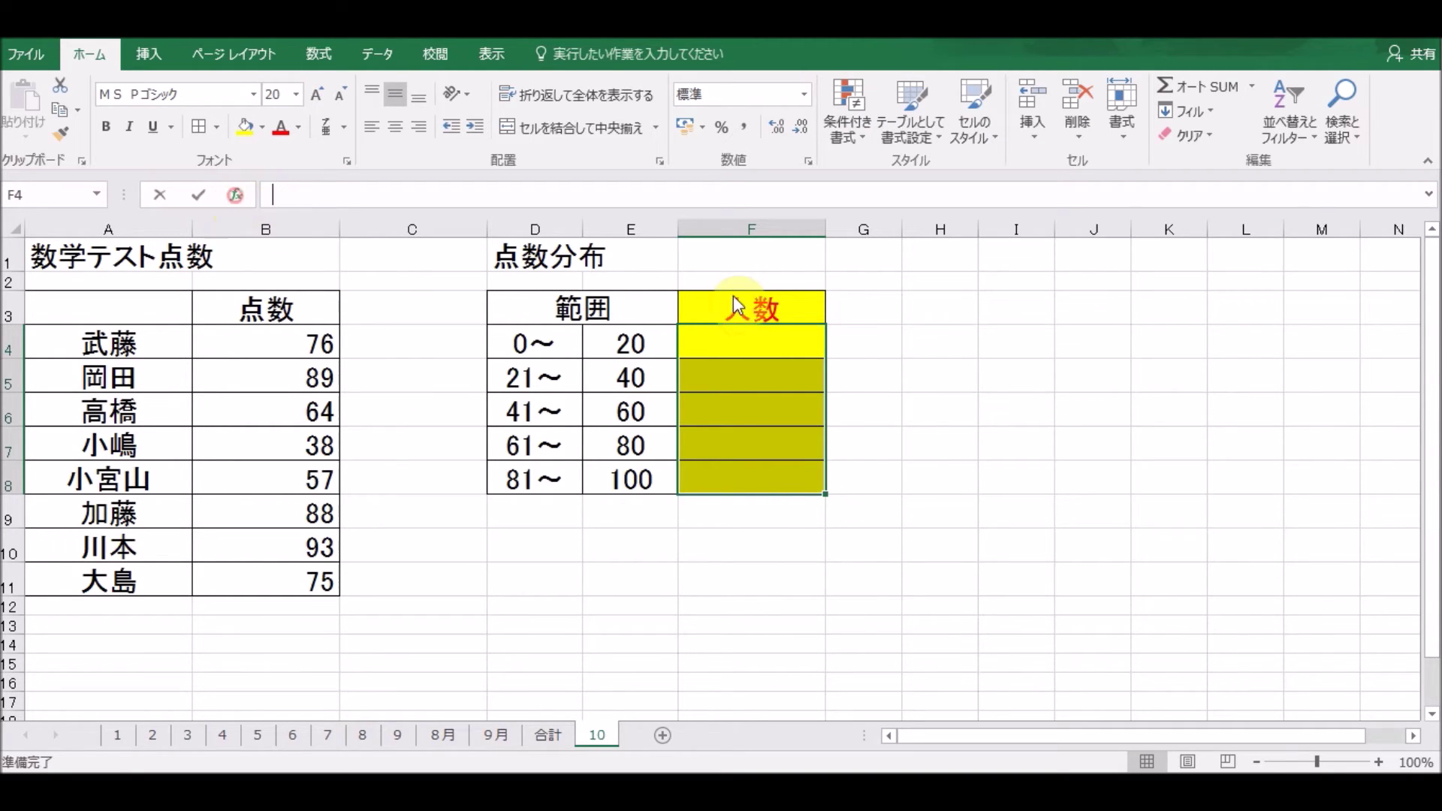
Step: Open Insert Function with the 統計 statistical category selected
{"action": "left_click", "coordinate": [236, 197]}
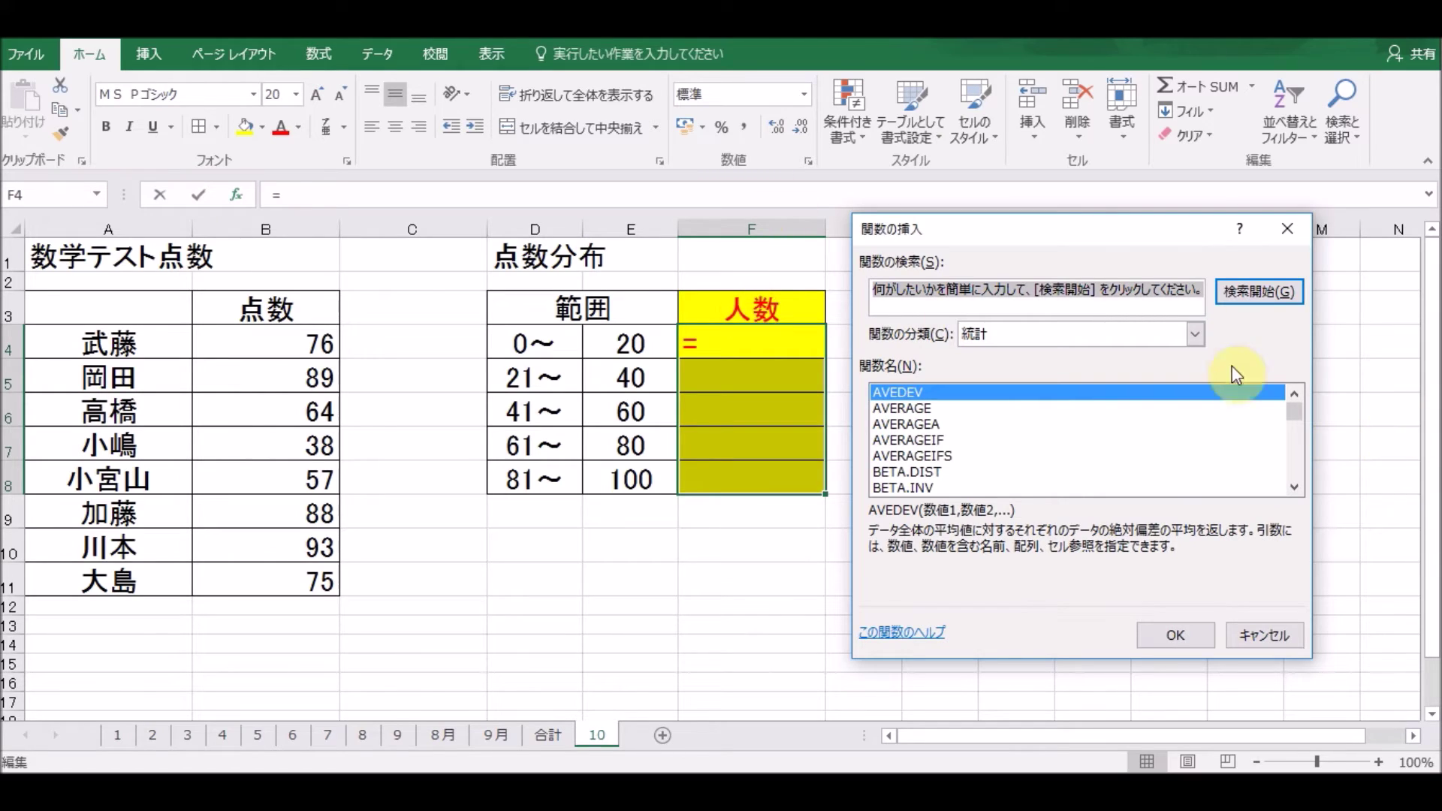
{"action": "left_click", "coordinate": [1196, 334]}
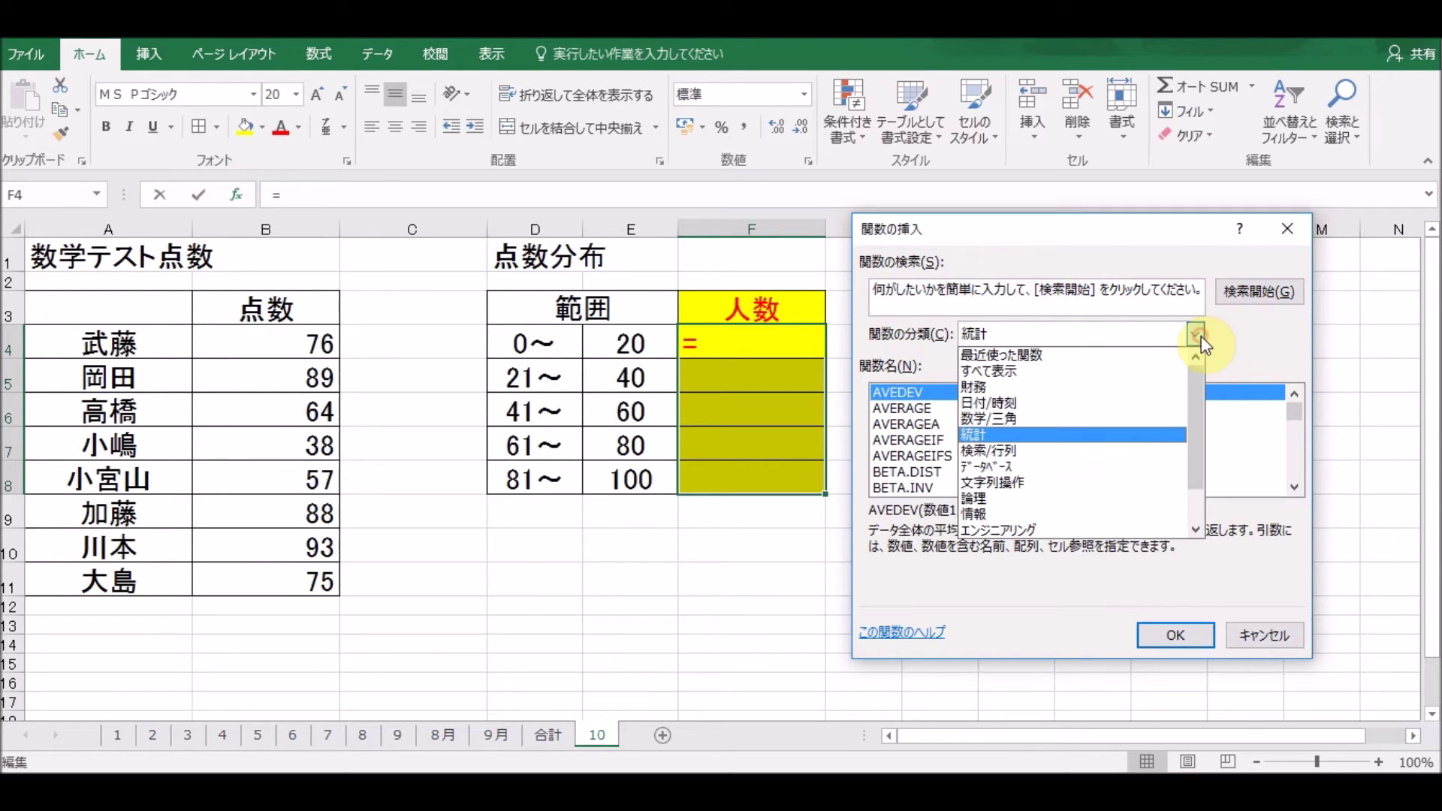
{"action": "left_click", "coordinate": [1080, 439]}
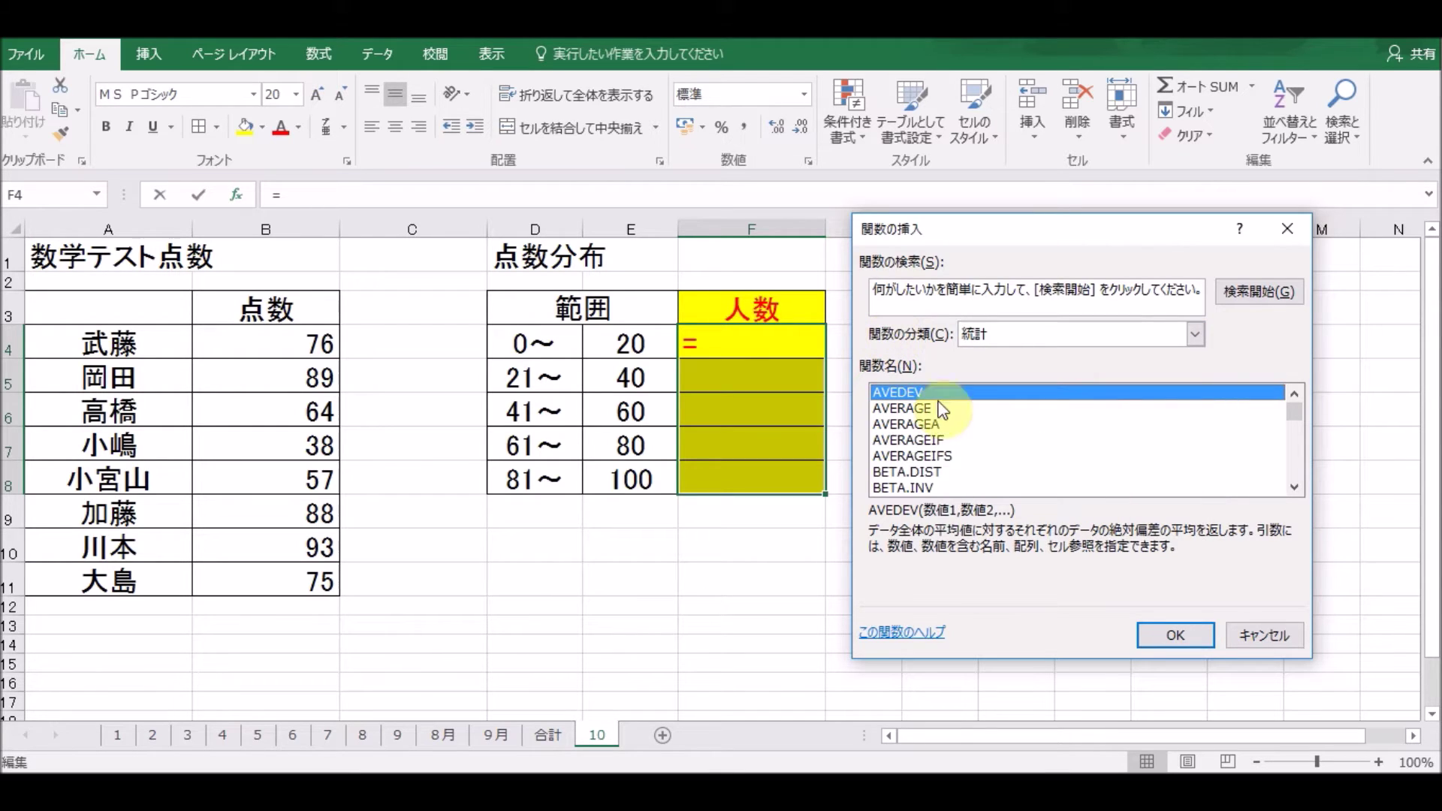
{"action": "left_click", "coordinate": [930, 426]}
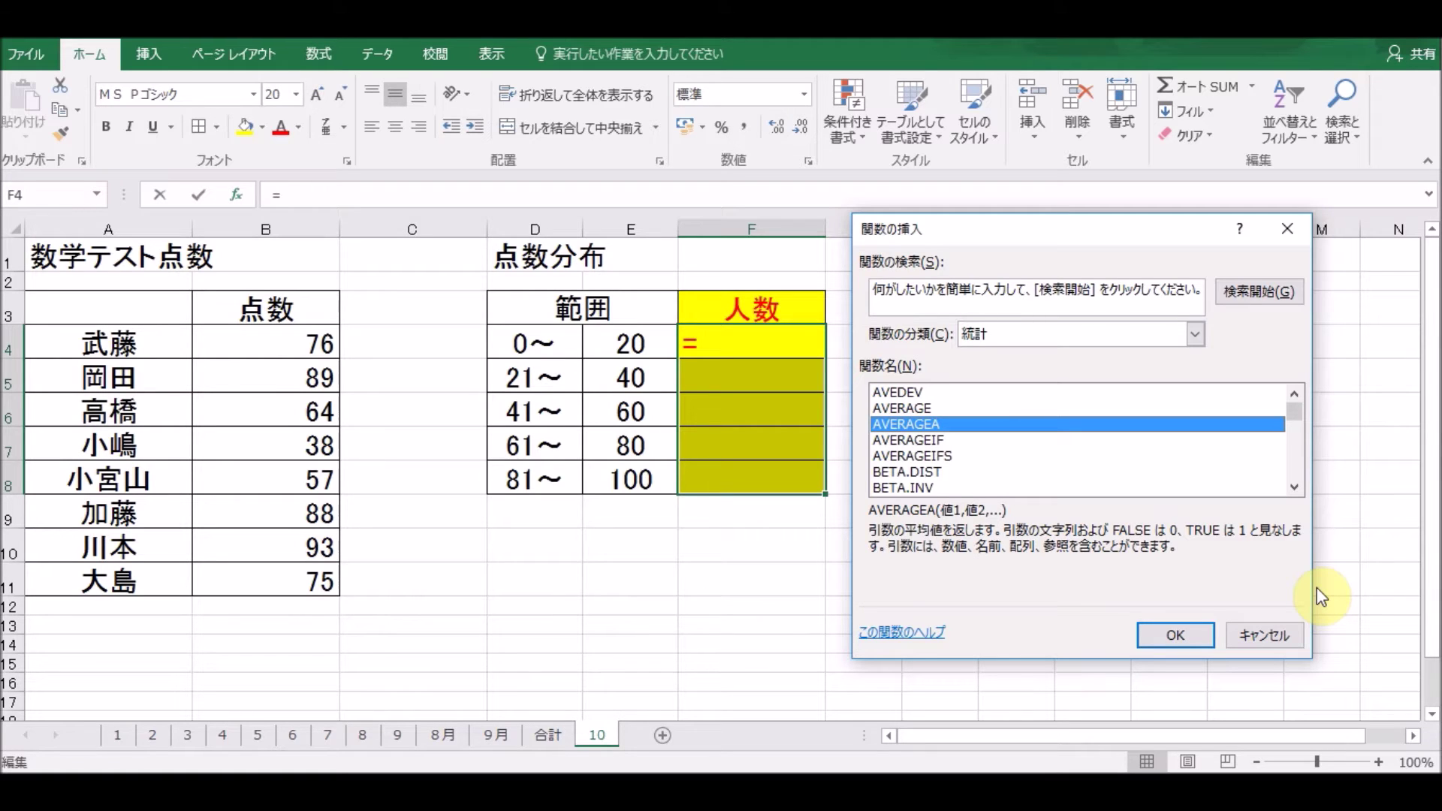
Step: Choose FREQUENCY from the statistical functions and confirm it
{"action": "key", "text": "f"}
{"action": "left_click", "coordinate": [1289, 489]}
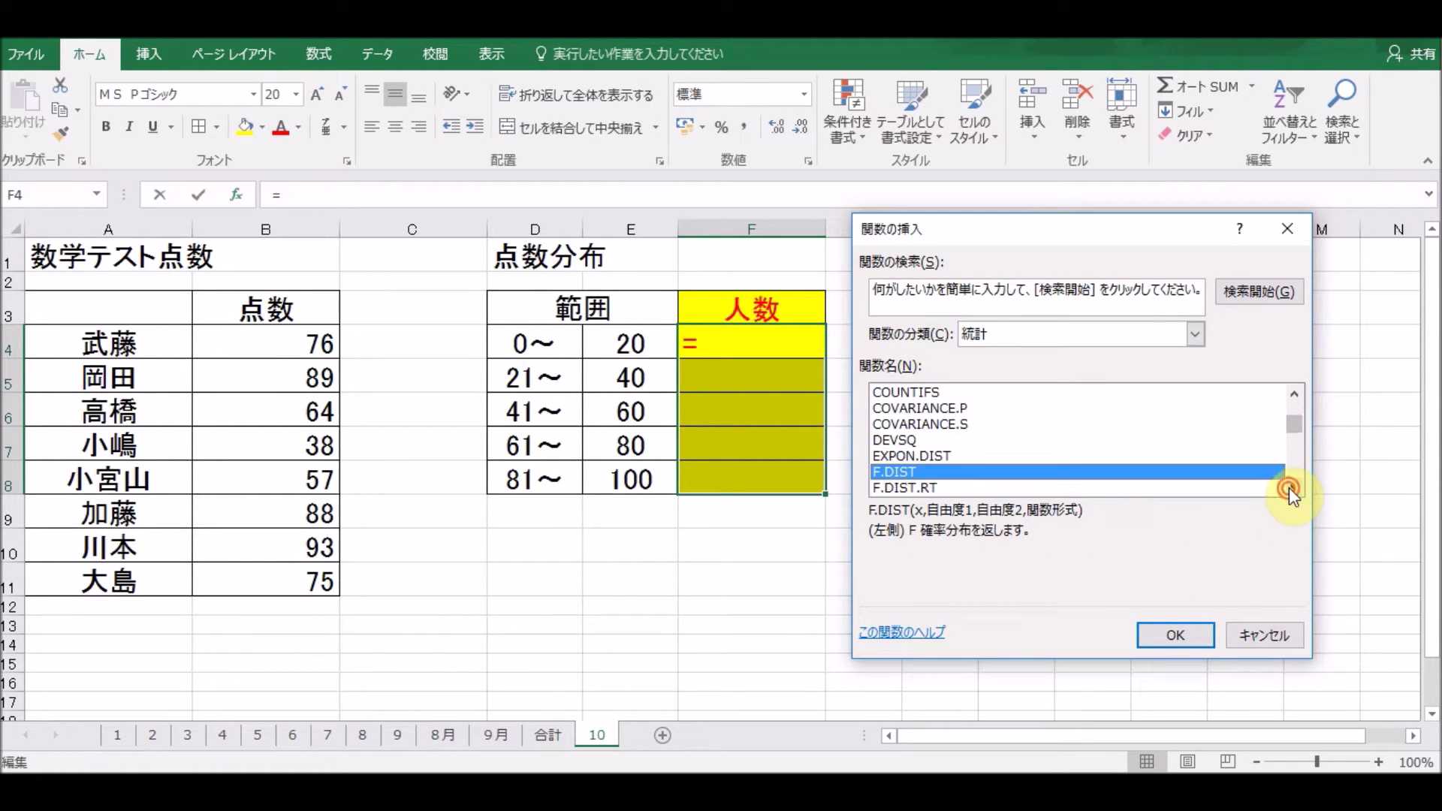
{"action": "left_click", "coordinate": [1289, 488]}
{"action": "left_click", "coordinate": [1289, 488]}
{"action": "left_click", "coordinate": [1289, 489]}
{"action": "left_click", "coordinate": [1289, 488]}
{"action": "left_click", "coordinate": [1289, 488]}
{"action": "left_click", "coordinate": [906, 439]}
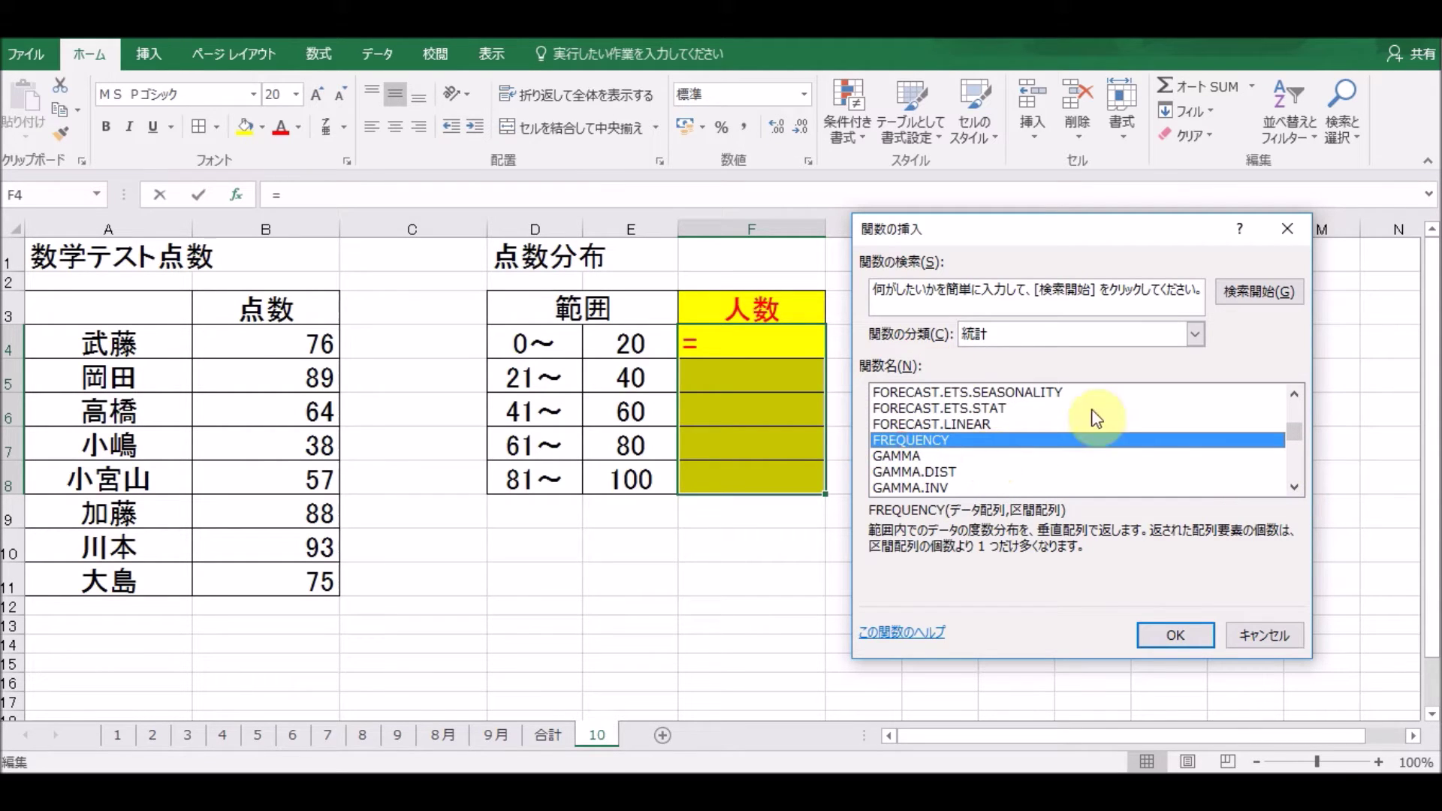
{"action": "left_click", "coordinate": [1166, 633]}
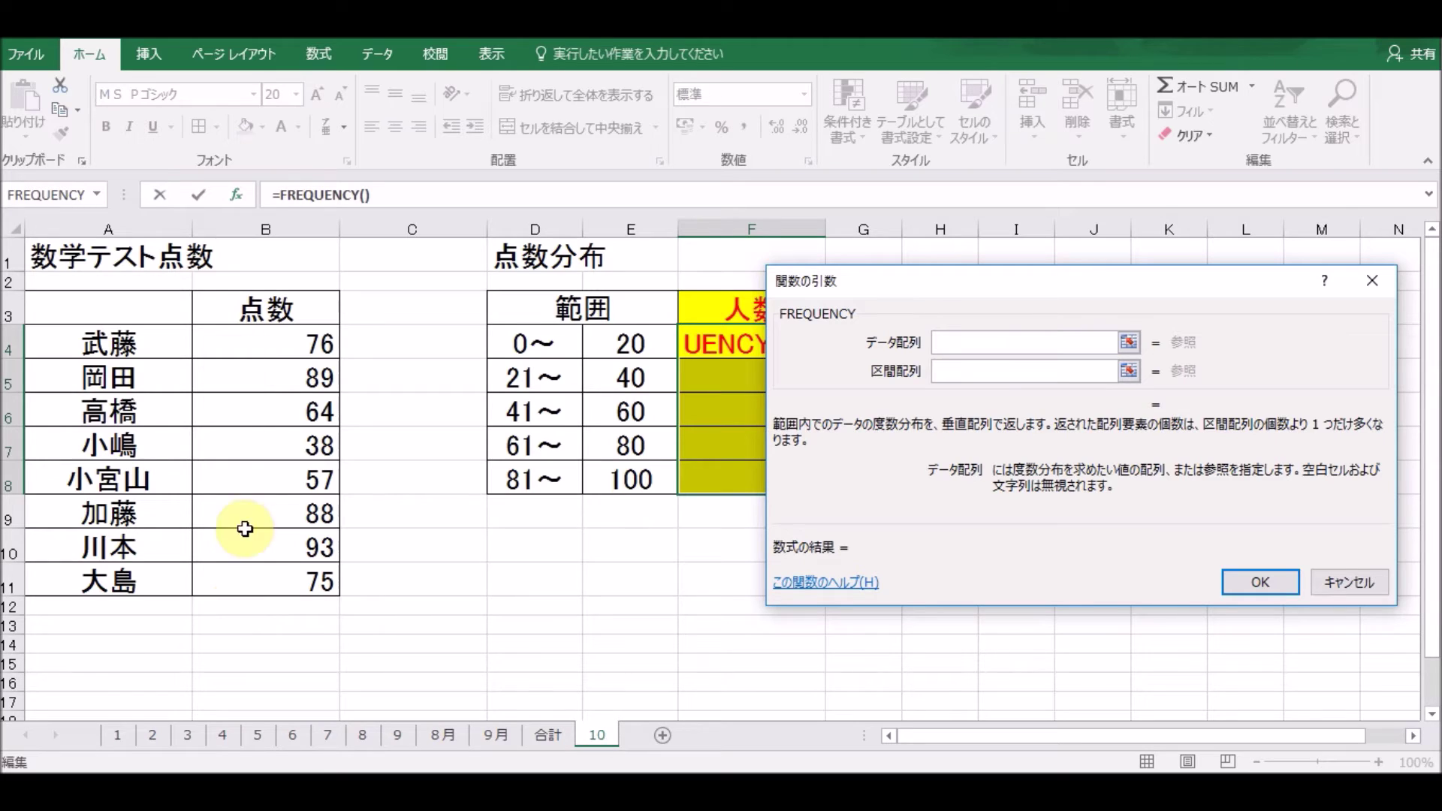
Step: Use B4:B11 as データ配列 and E4:E8 as 区間配列, entered as an array formula with Ctrl+Shift+Enter
{"action": "left_click_drag", "start_coordinate": [296, 338], "coordinate": [290, 583]}
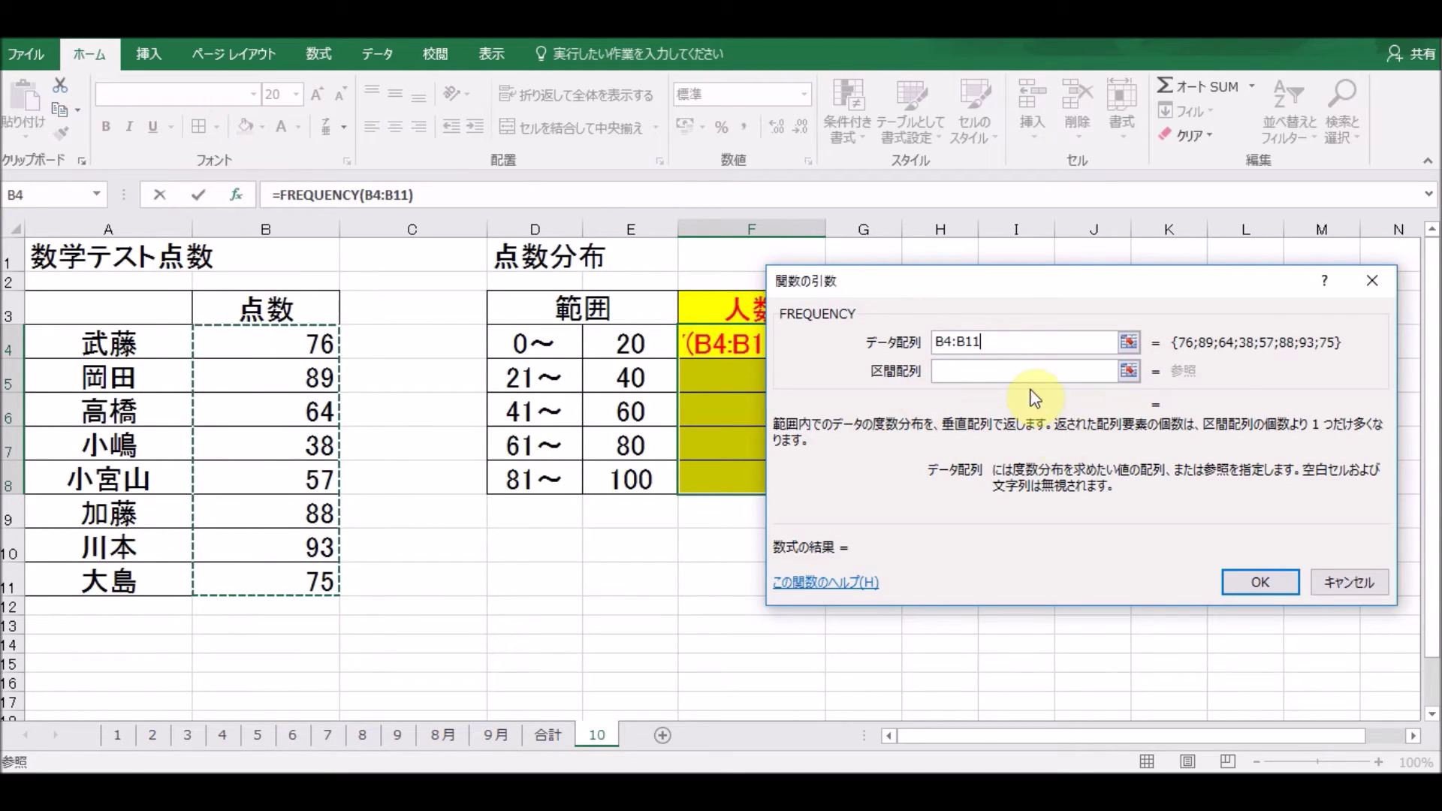
{"action": "left_click", "coordinate": [976, 371]}
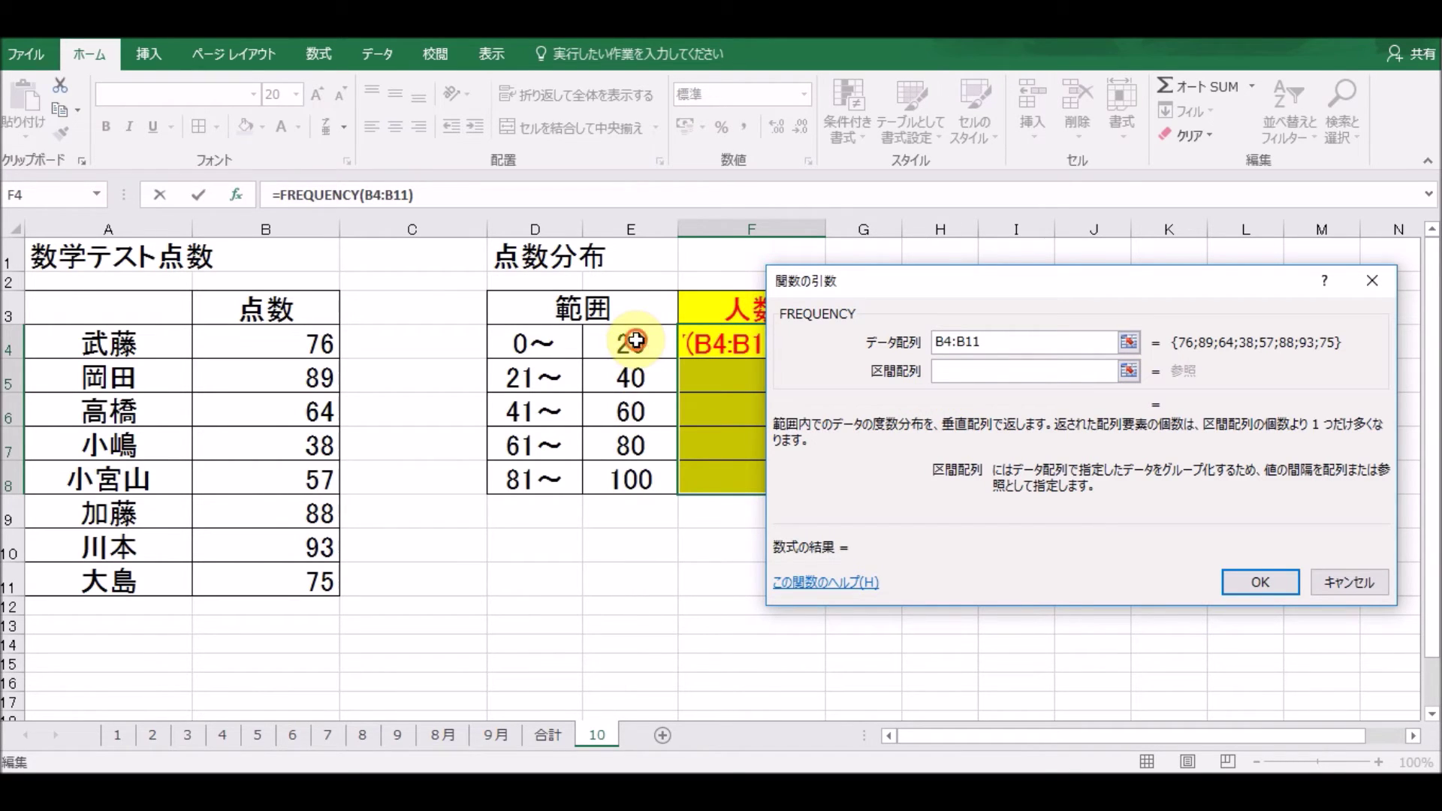
{"action": "left_click_drag", "start_coordinate": [636, 341], "coordinate": [630, 479]}
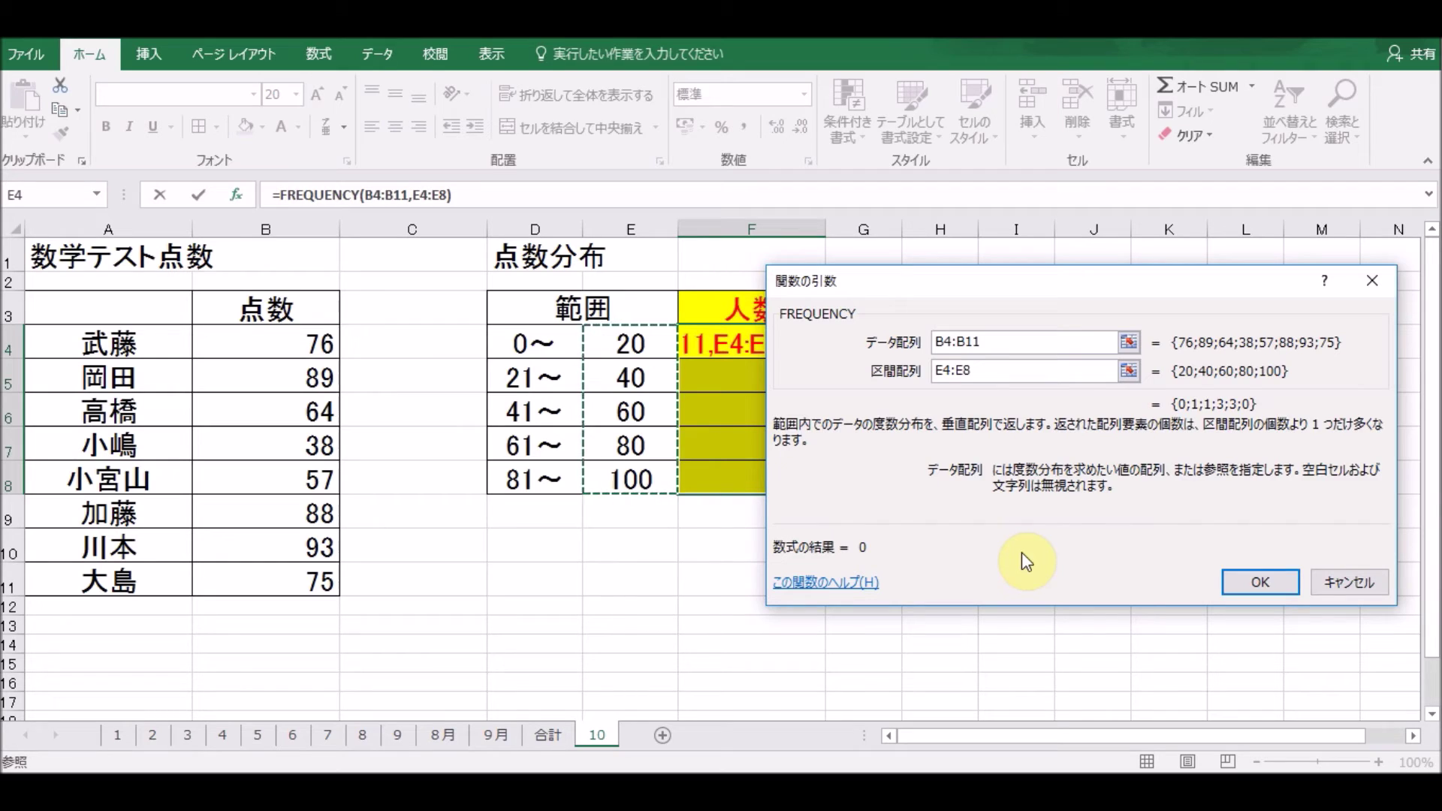
{"action": "key", "text": "ctrl+shift+Return"}
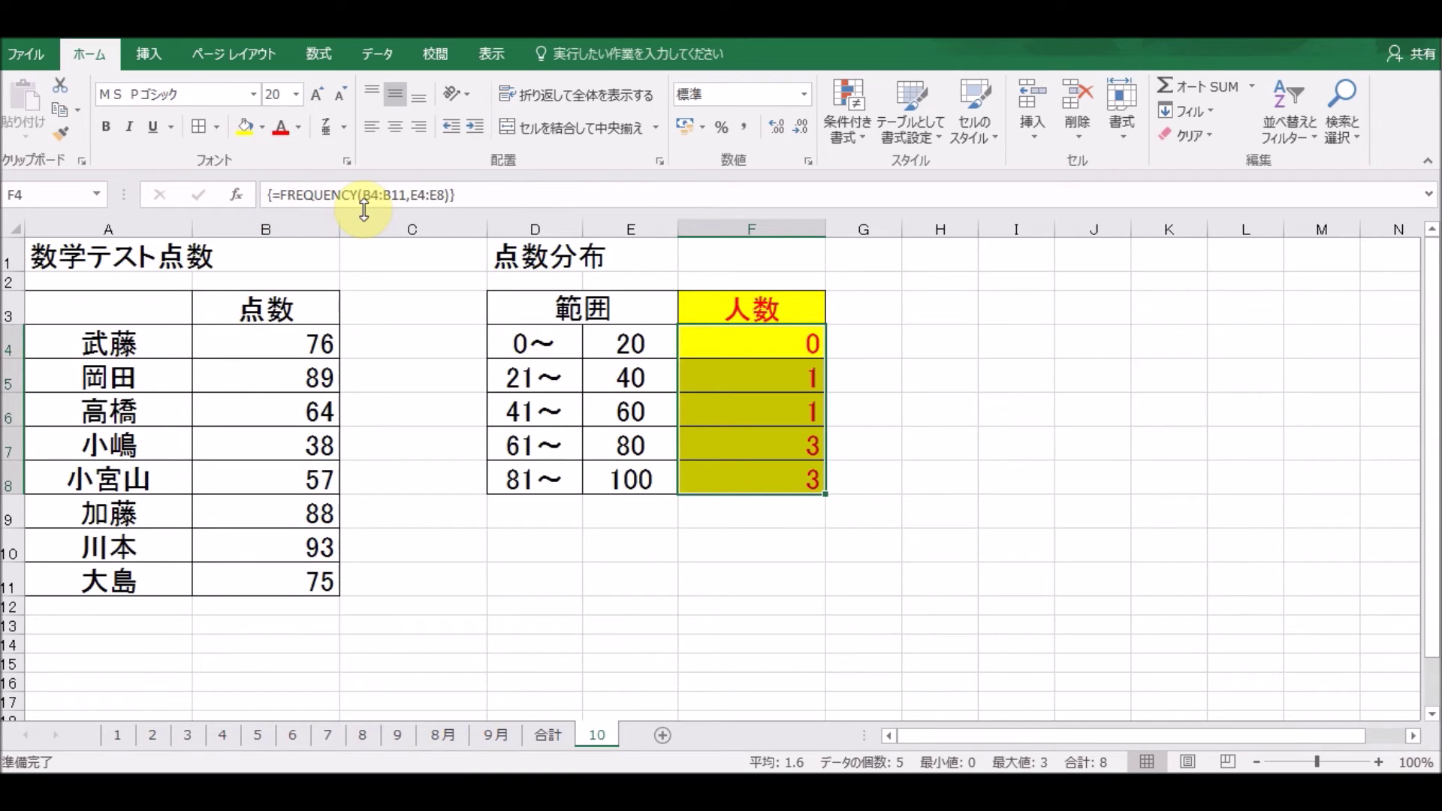
{"action": "left_click", "coordinate": [781, 342]}
{"action": "left_click", "coordinate": [778, 369]}
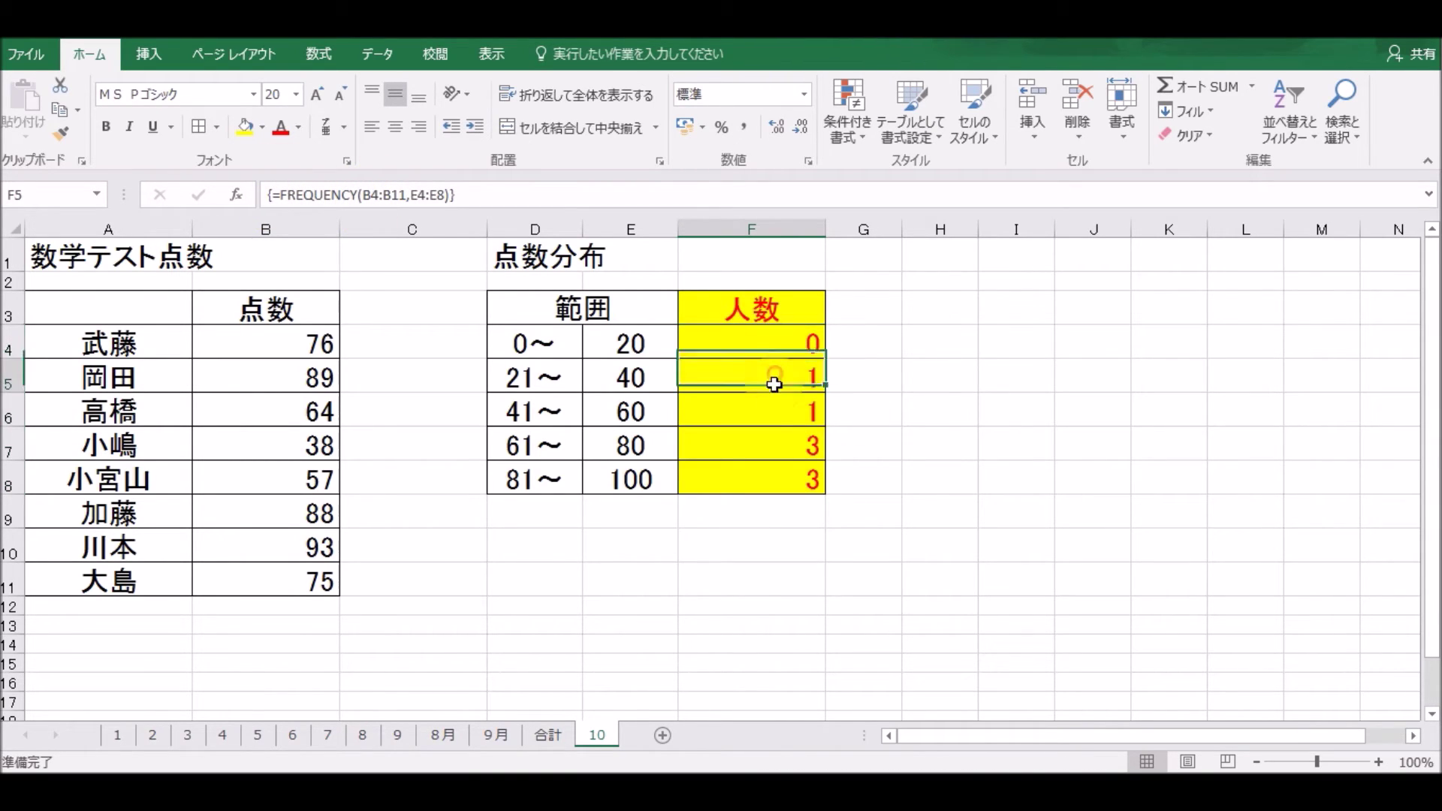
{"action": "left_click", "coordinate": [757, 334]}
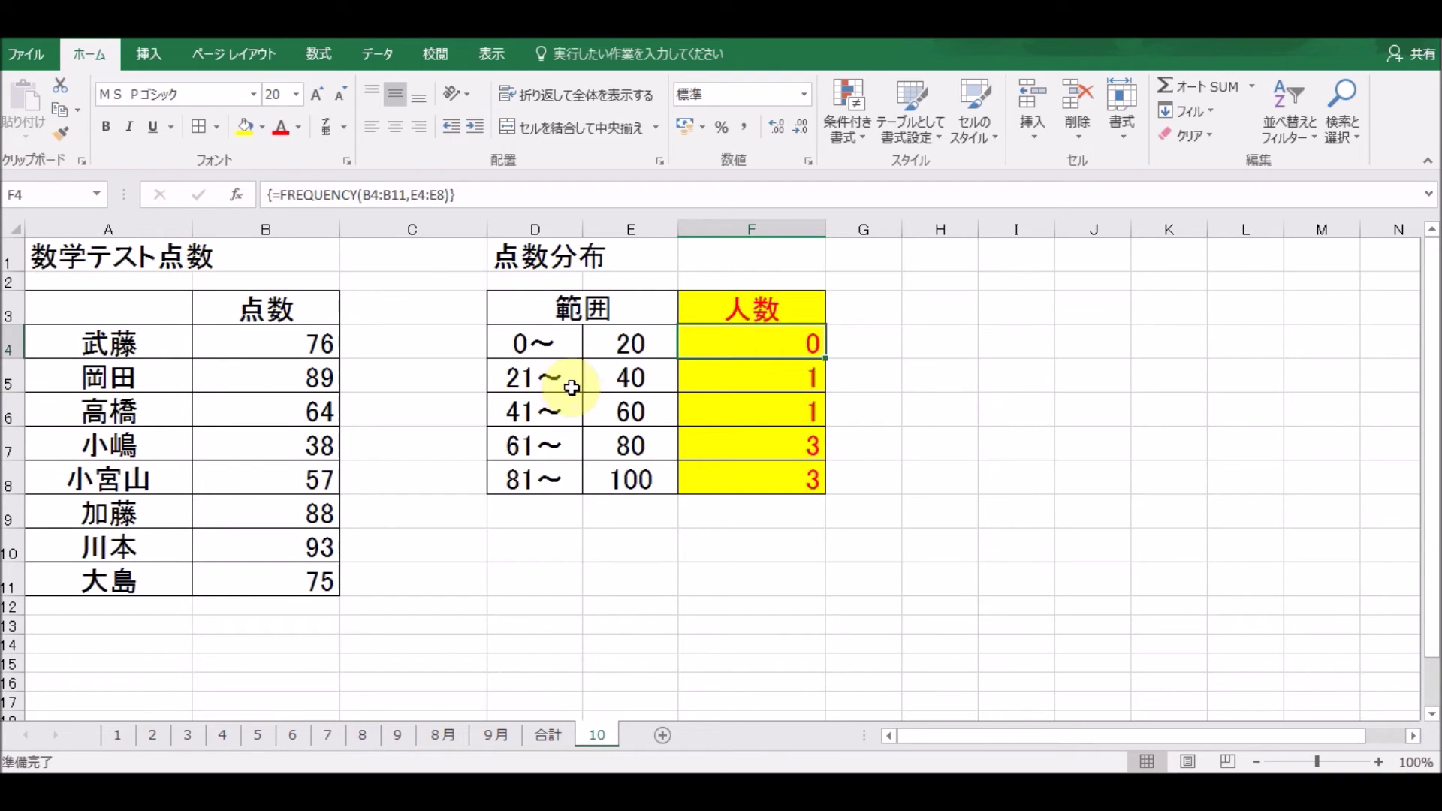
{"action": "left_click", "coordinate": [764, 384]}
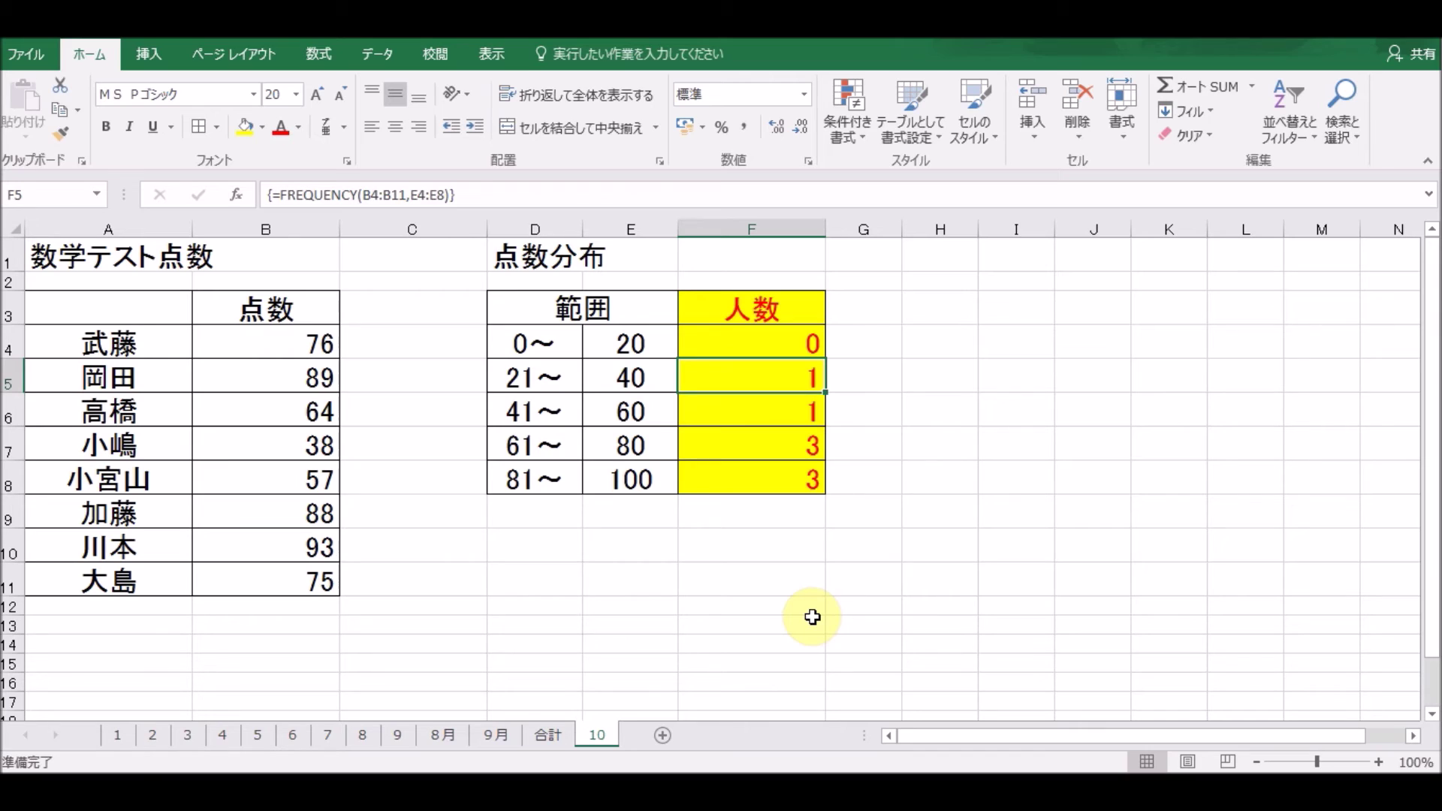
{"action": "left_click_drag", "start_coordinate": [734, 338], "coordinate": [743, 474]}
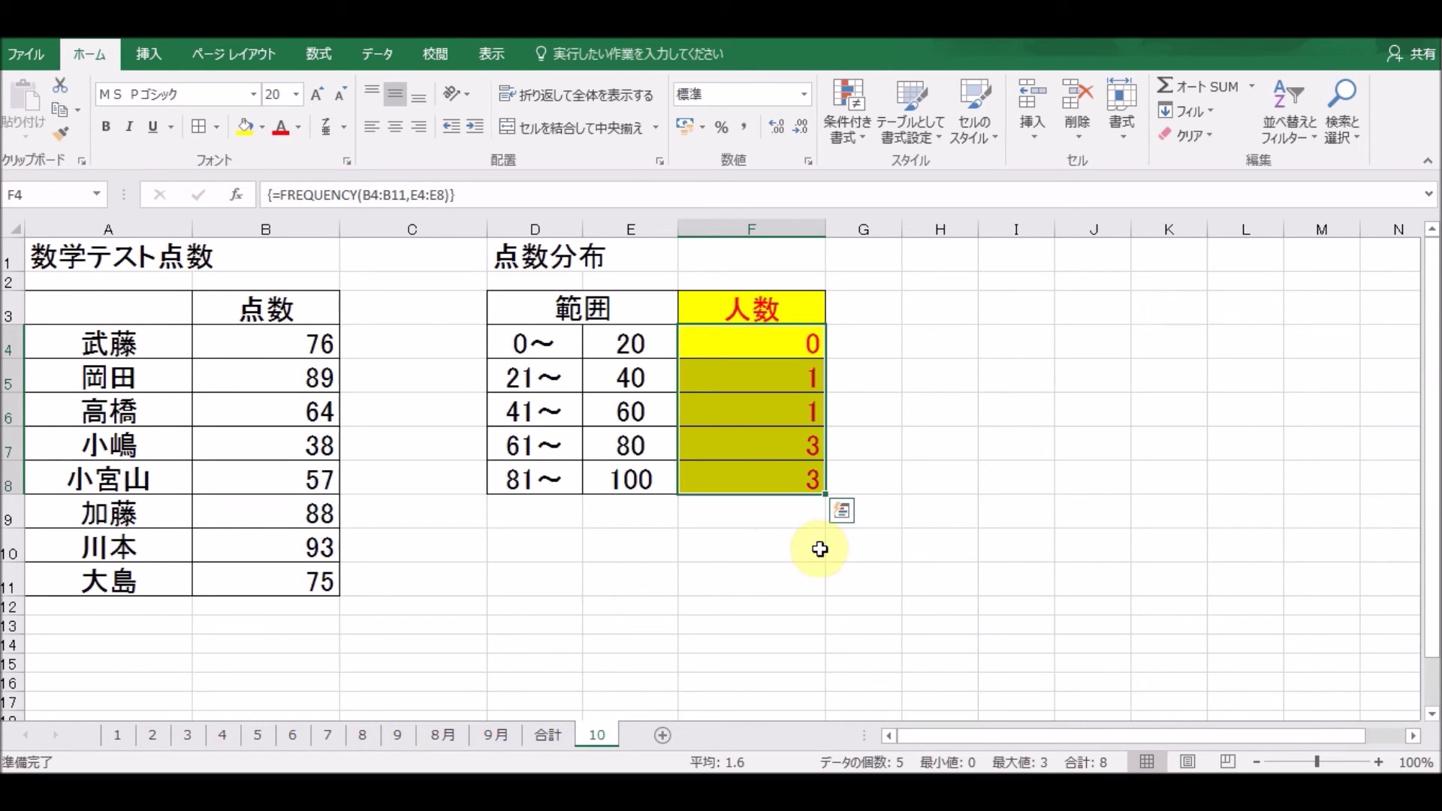
{"action": "left_click", "coordinate": [637, 347]}
{"action": "left_click_drag", "start_coordinate": [637, 347], "coordinate": [621, 479]}
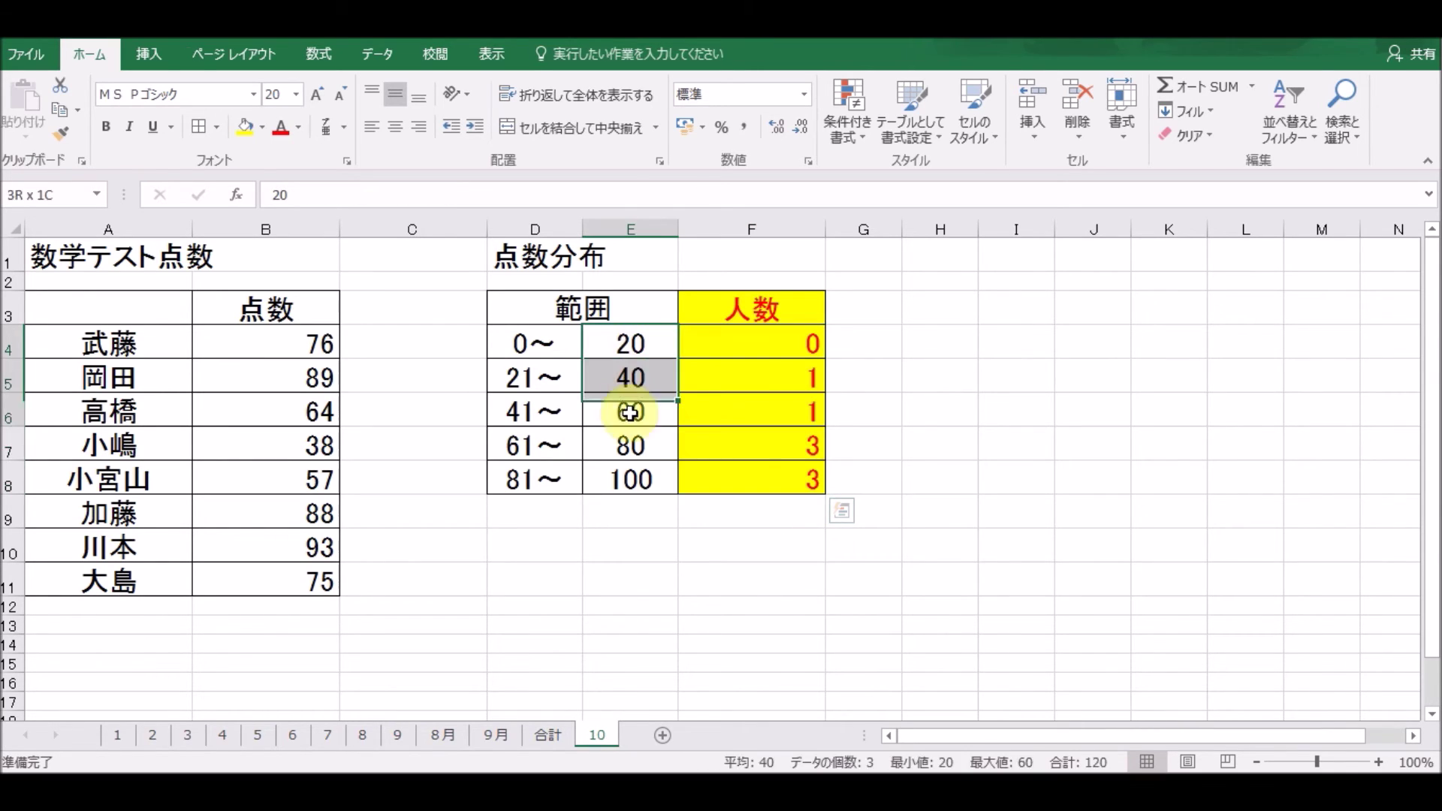